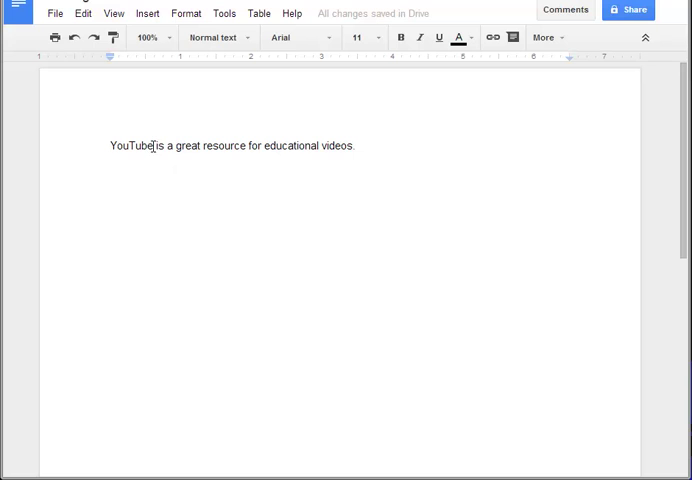
Step: Select the word 'YouTube' in the sentence
drag(153, 146, 131, 146)
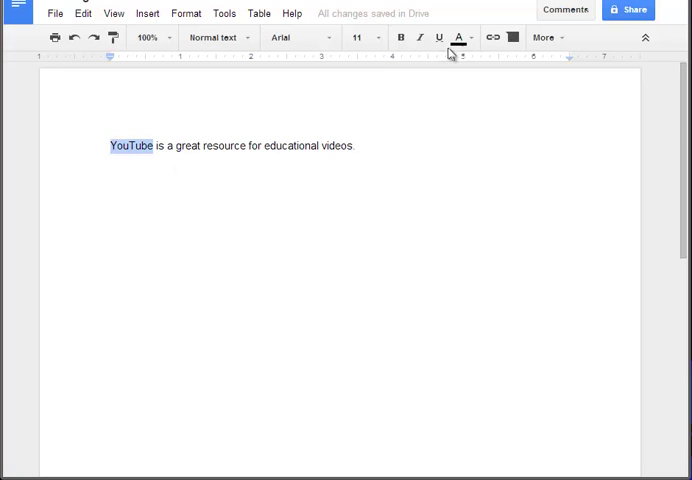
Step: Link 'YouTube' to the youtube.com suggestion and reveal its link details
click(494, 38)
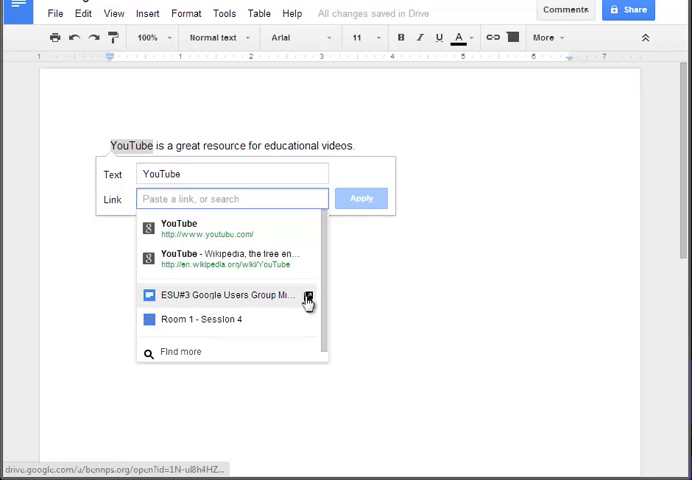
click(183, 231)
click(356, 198)
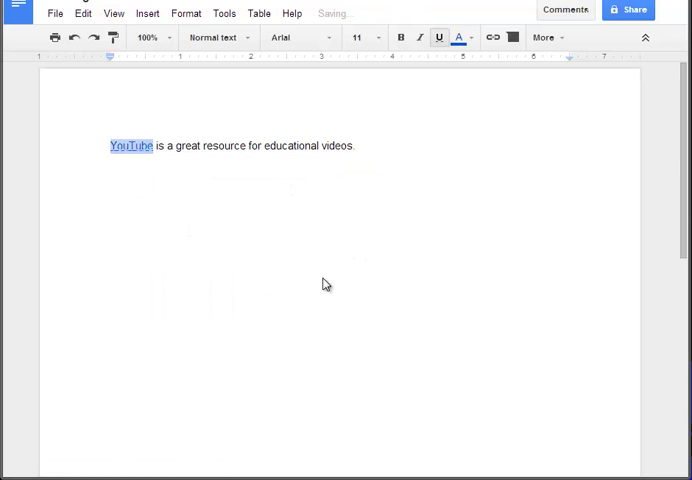
click(244, 147)
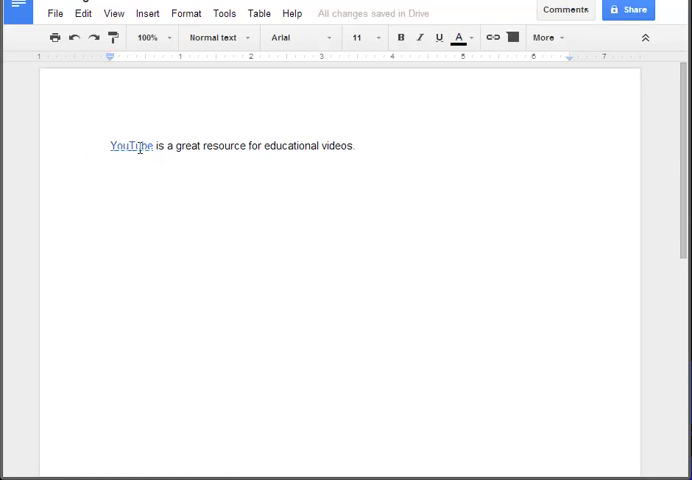
Step: Follow the 'YouTube' link's youtube.com URL from the link popup
click(141, 147)
click(194, 168)
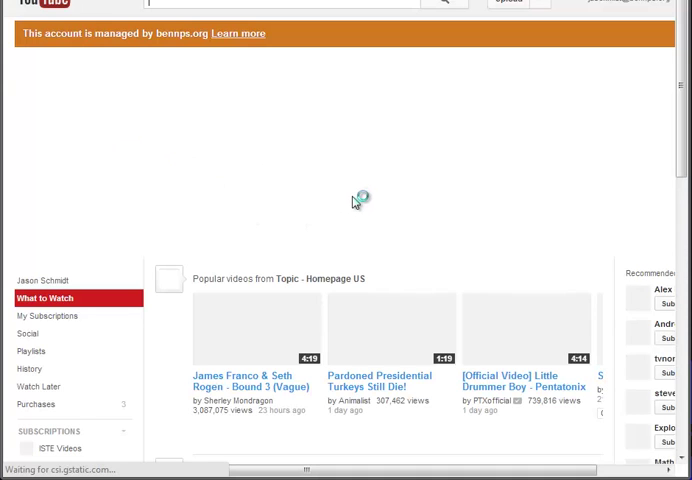